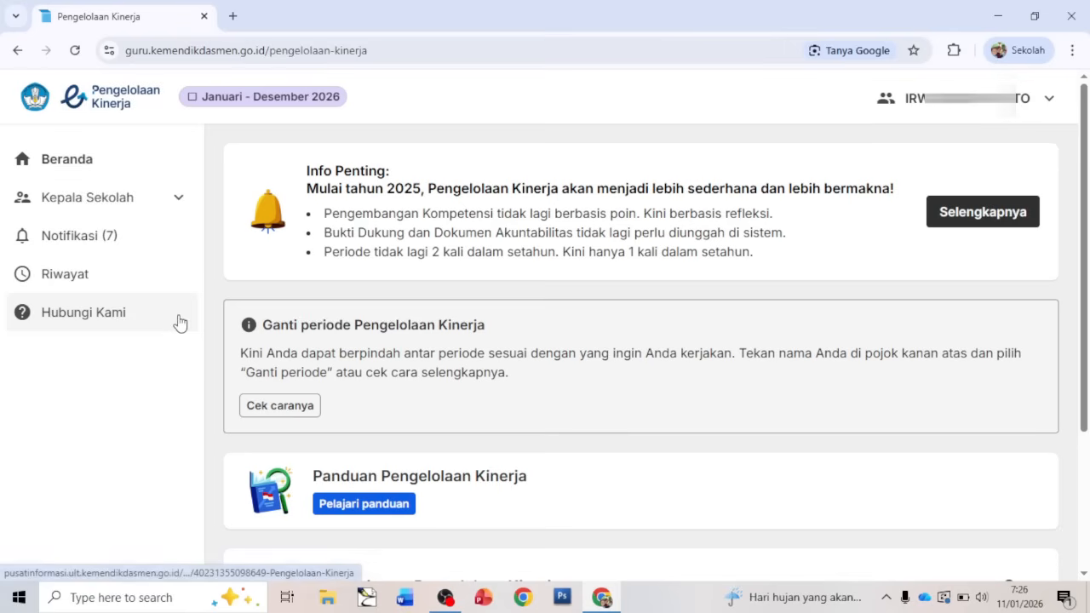
# Open the Kepala Sekolah section as an employee (Sebagai Pegawai) and start filling in the Perencanaan Kinerja.
pyautogui.click(82, 203)
pyautogui.click(96, 246)
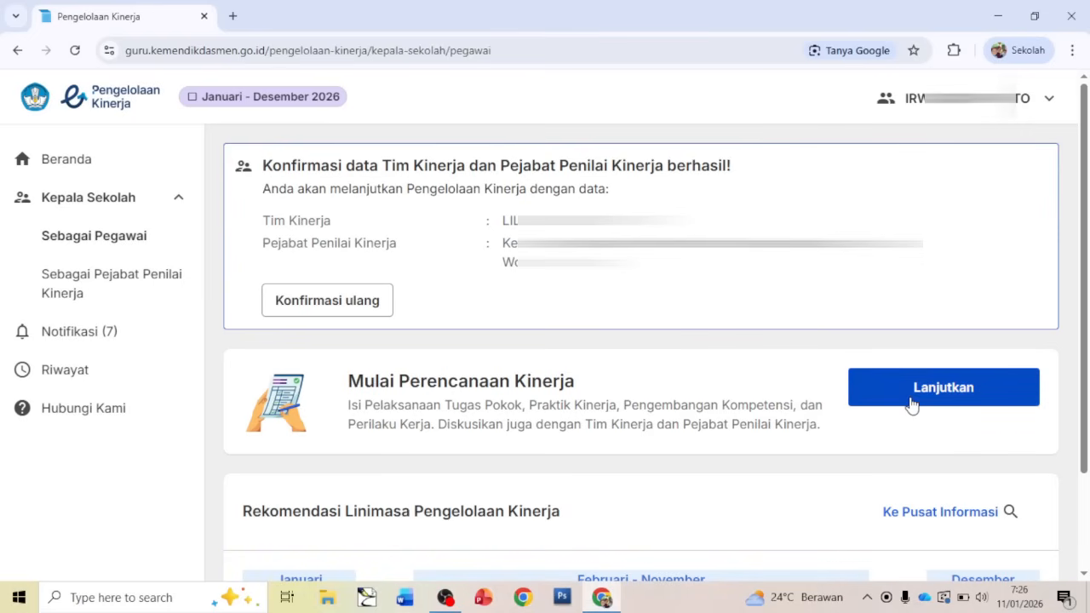
pyautogui.click(949, 401)
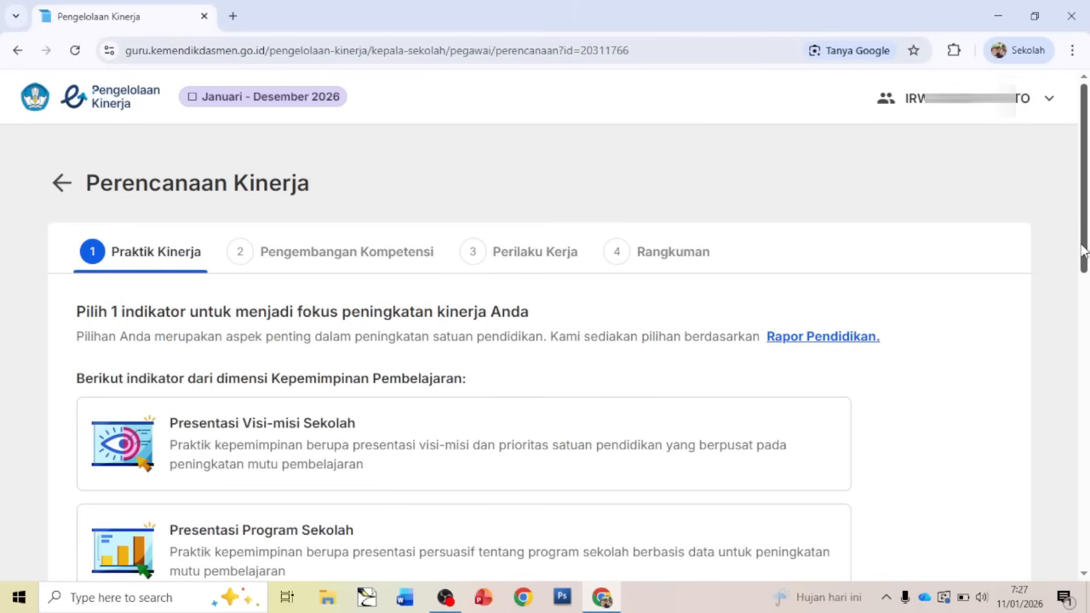
# Choose Memandu Perencanaan Pembelajaran as the Praktik Kinerja focus indicator and continue to Pengembangan Kompetensi.
pyautogui.moveTo(1083, 249); pyautogui.dragTo(1021, 365)
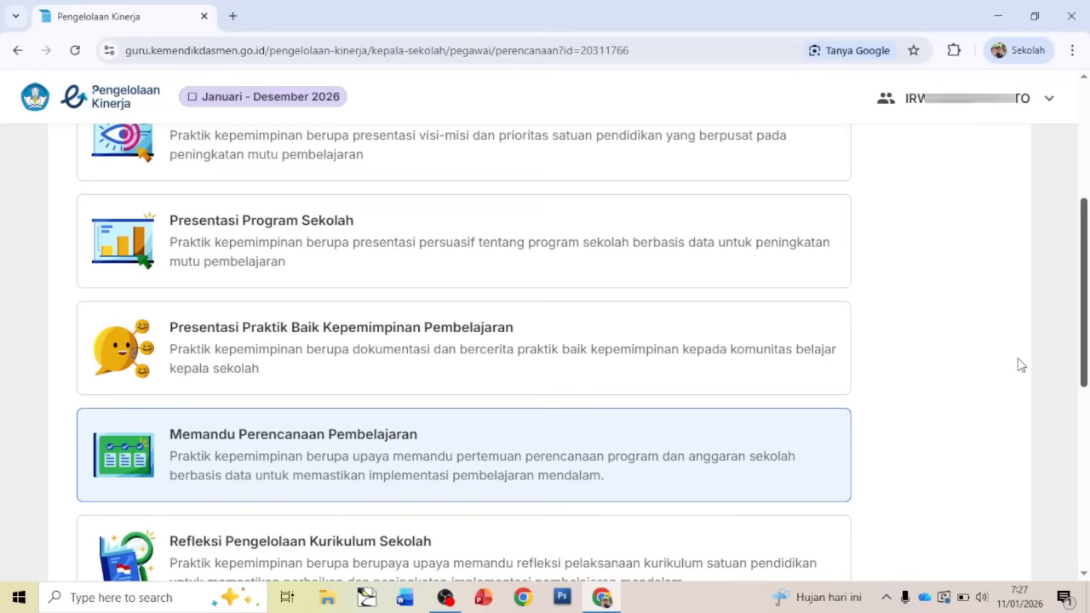
pyautogui.moveTo(1021, 365); pyautogui.dragTo(1021, 365)
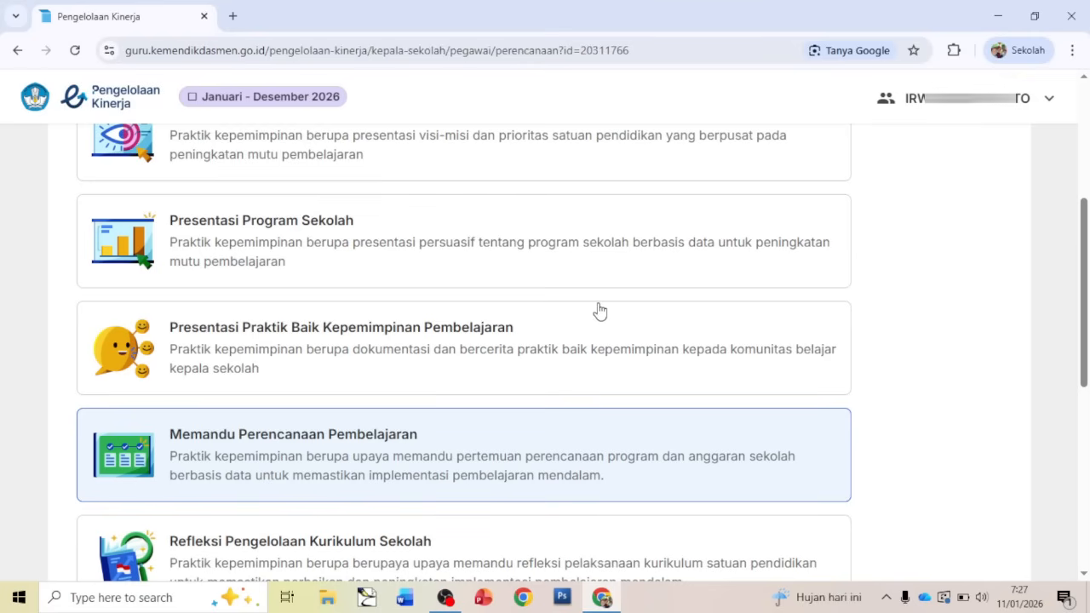
pyautogui.click(252, 451)
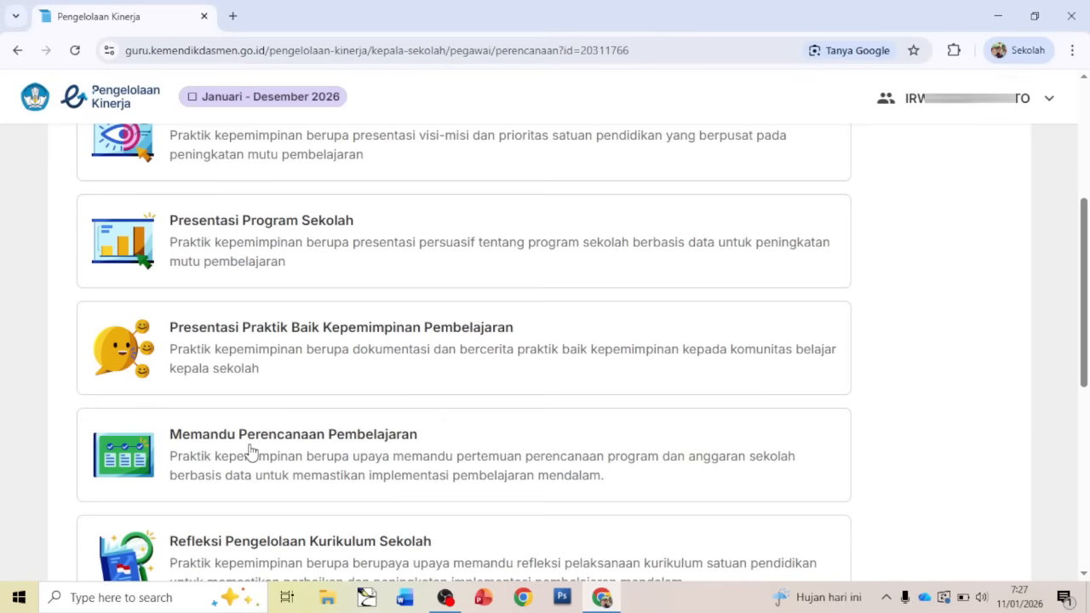
pyautogui.click(251, 452)
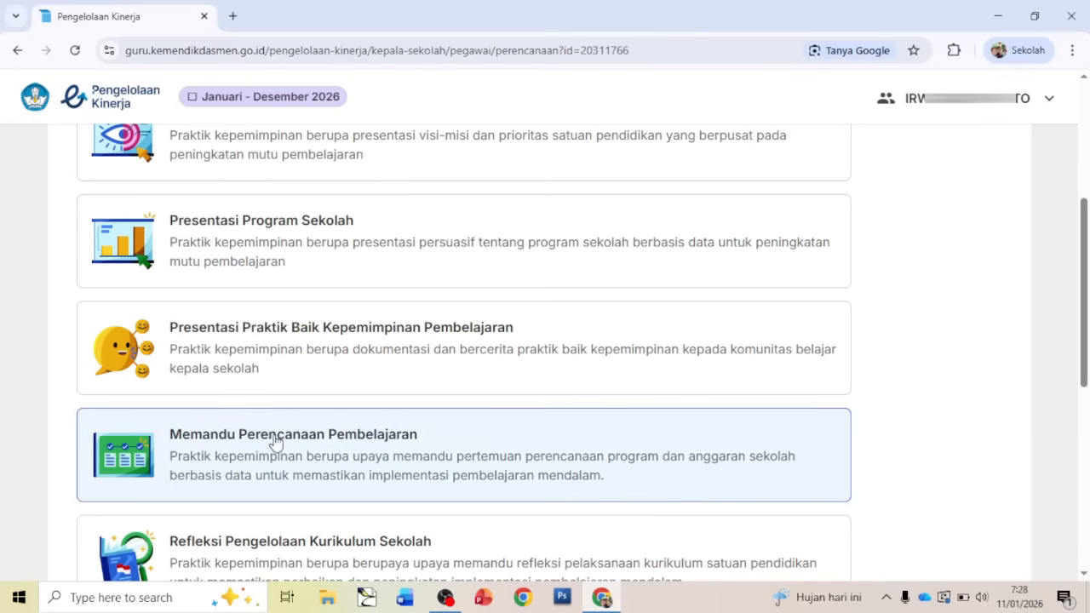
pyautogui.moveTo(1084, 342); pyautogui.dragTo(1084, 519)
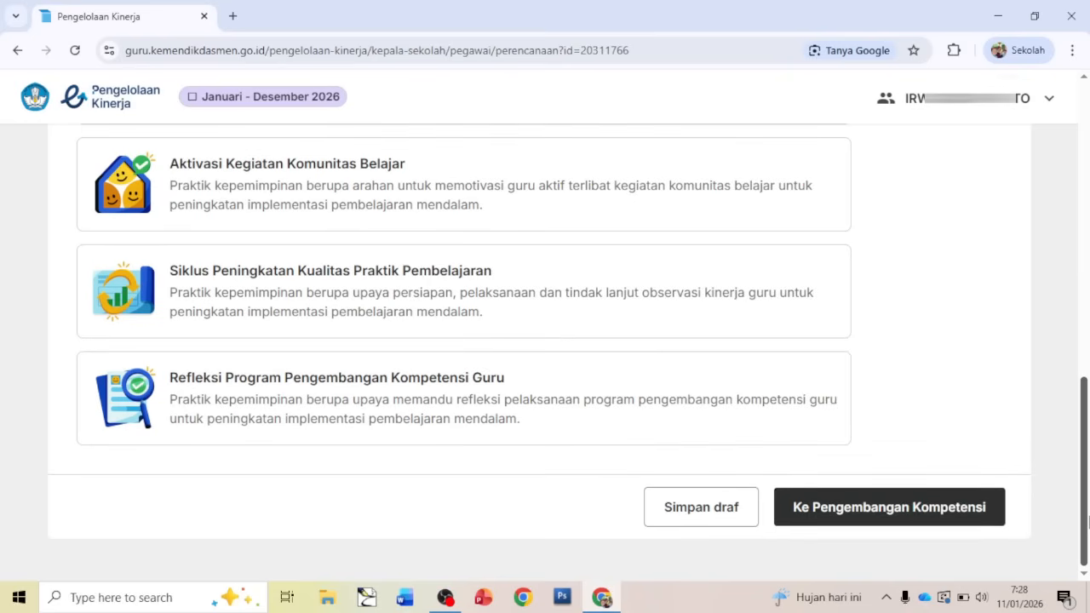
pyautogui.click(857, 511)
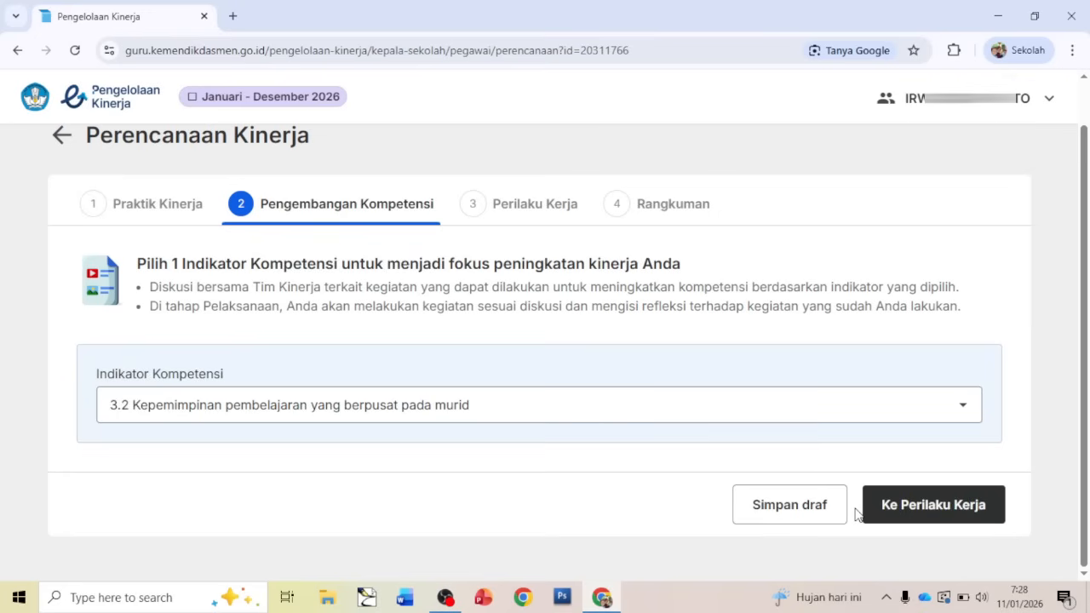
# Select "3.2 Kepemimpinan pembelajaran yang berpusat pada murid" as the competency indicator and continue to Perilaku Kerja.
pyautogui.click(275, 413)
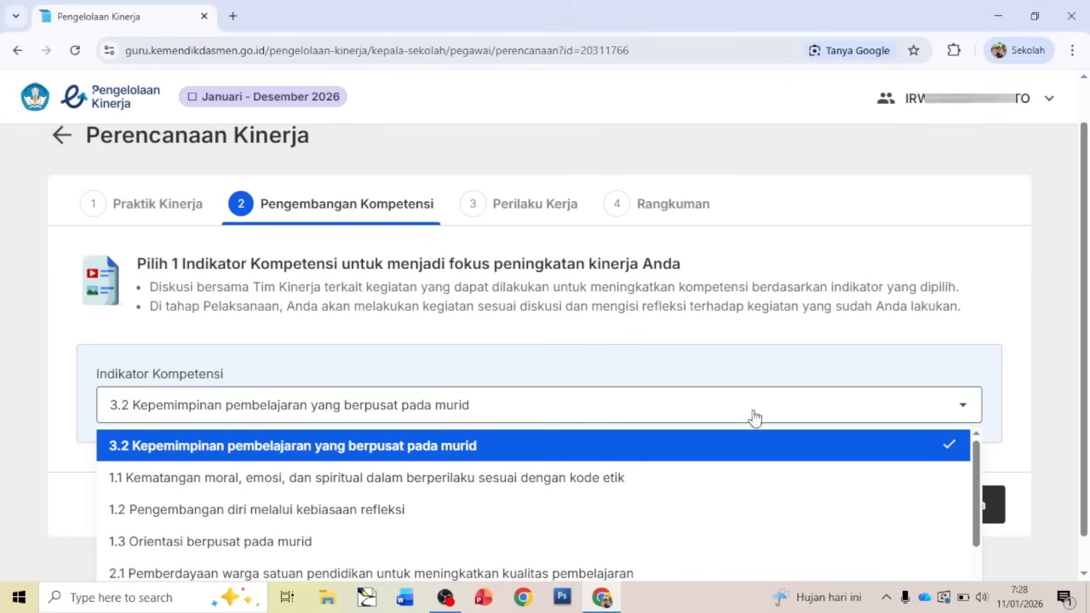
pyautogui.moveTo(1083, 462); pyautogui.dragTo(1084, 534)
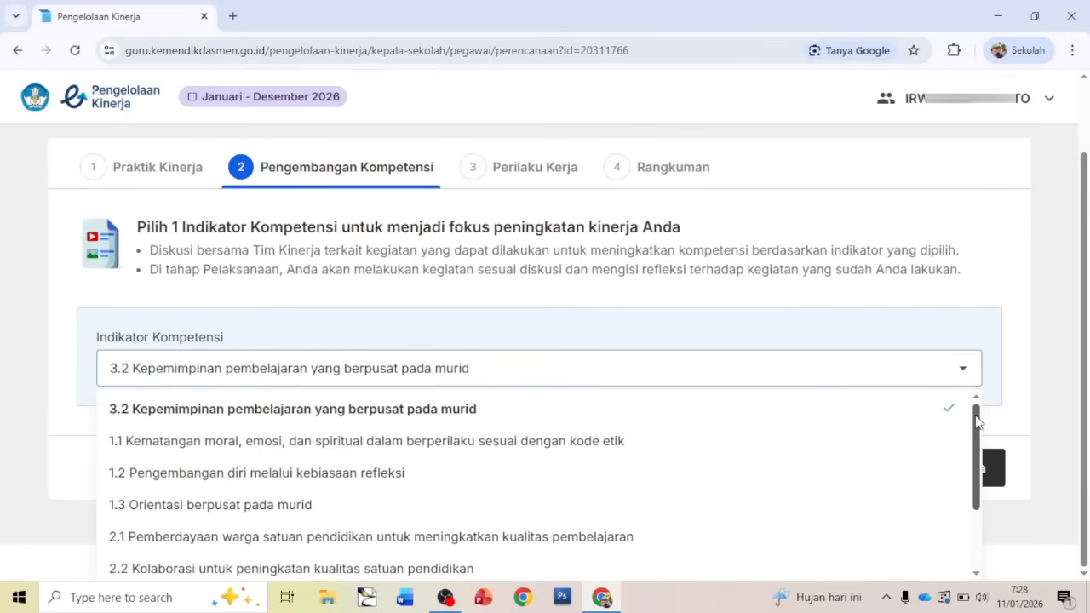
pyautogui.moveTo(979, 422)
pyautogui.mouseDown()
pyautogui.moveTo(969, 519)
pyautogui.moveTo(976, 458)
pyautogui.moveTo(957, 426)
pyautogui.mouseUp()
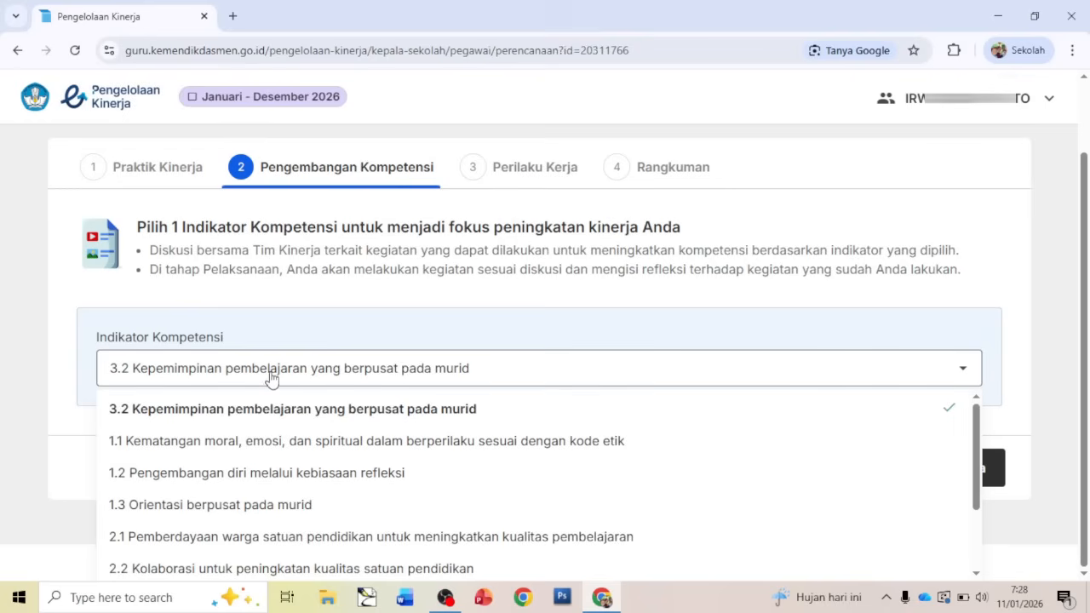
pyautogui.click(230, 416)
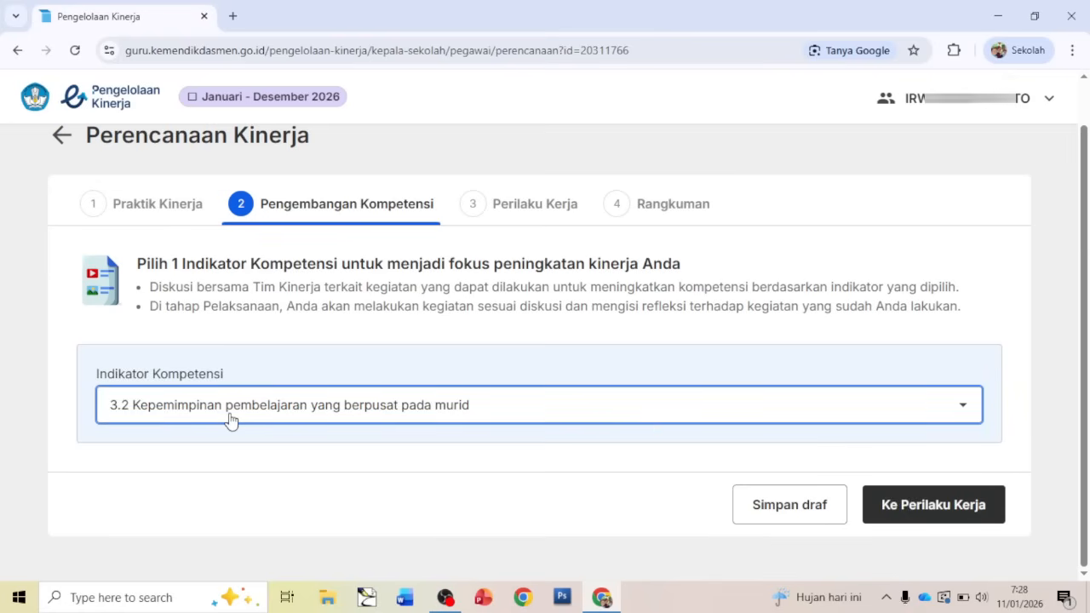
pyautogui.click(924, 509)
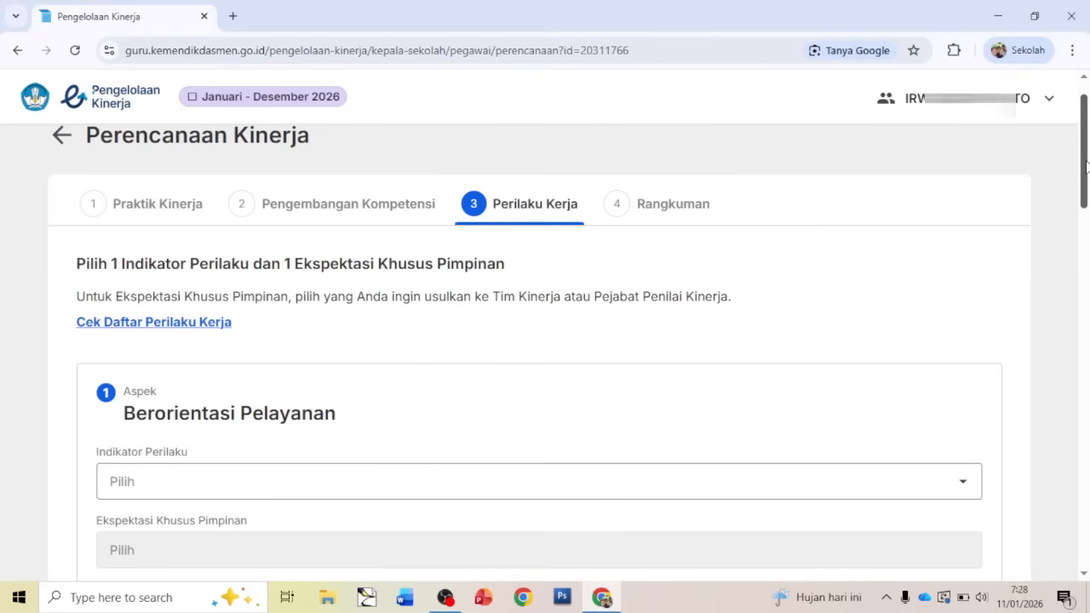
# For Berorientasi Pelayanan, set the indicator to "Memahami kebutuhan guru, tenaga kependidikan…" and the leader's expectation to "Mengidentifikasi kebutuhan guru… secara proaktif".
pyautogui.moveTo(1086, 166); pyautogui.dragTo(1086, 174)
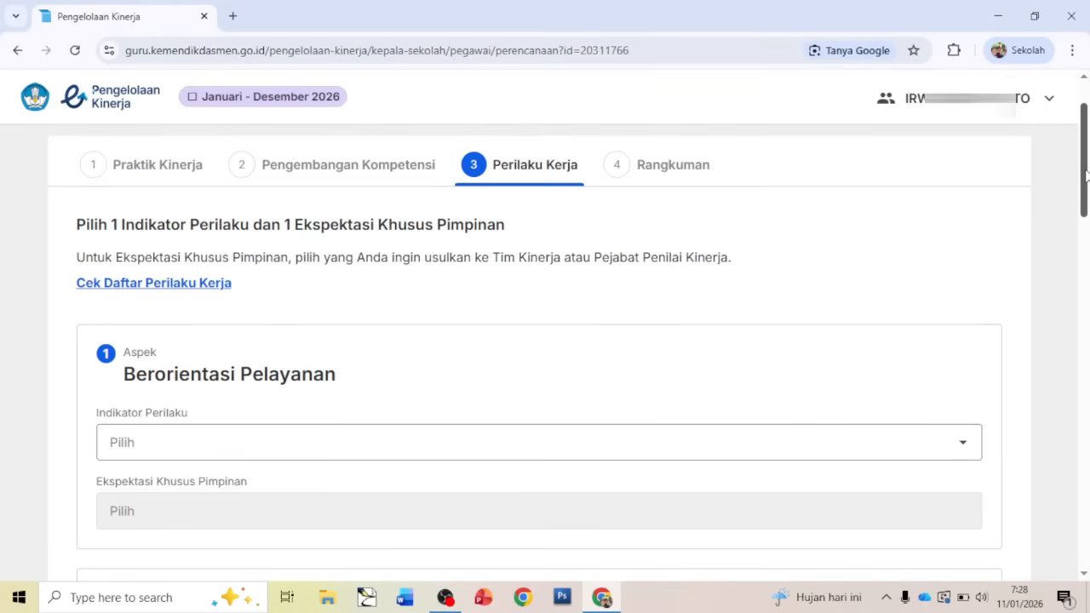
pyautogui.moveTo(1086, 174); pyautogui.dragTo(981, 159)
pyautogui.scroll(-3, 999, 215)
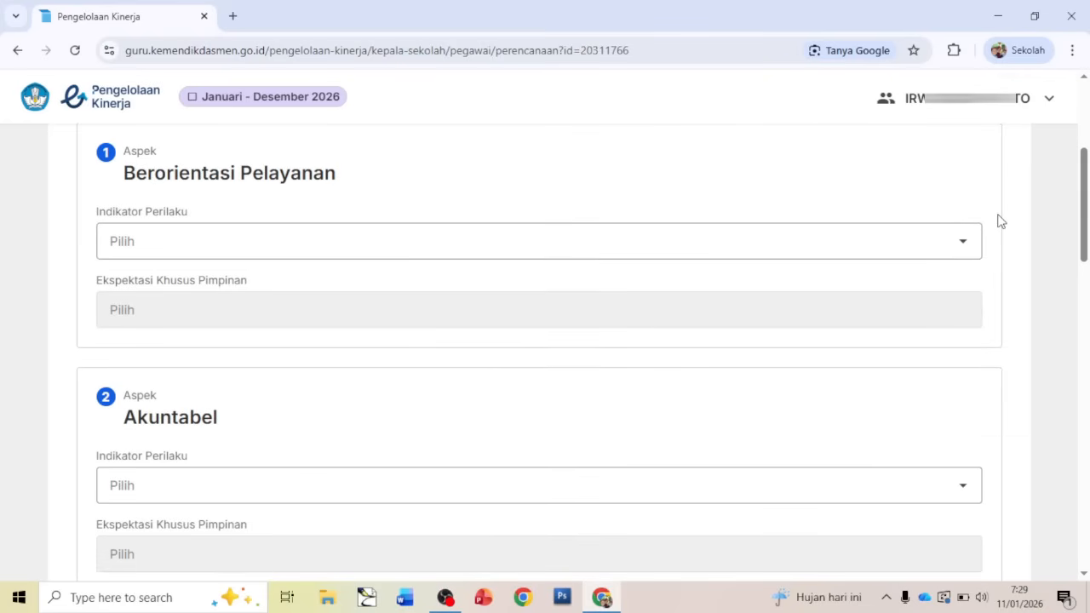
pyautogui.click(906, 249)
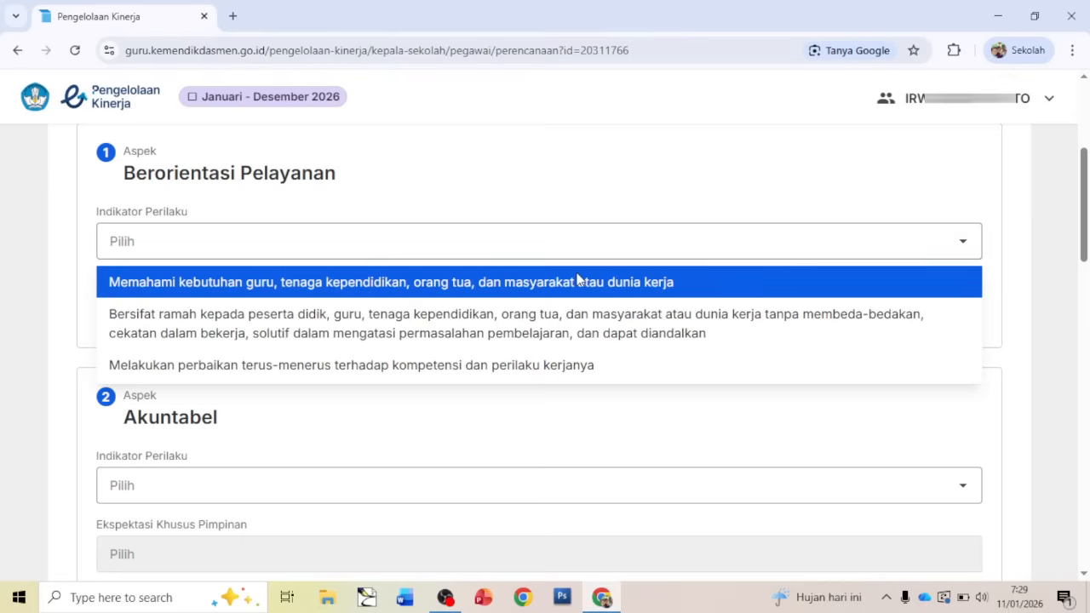
pyautogui.click(313, 283)
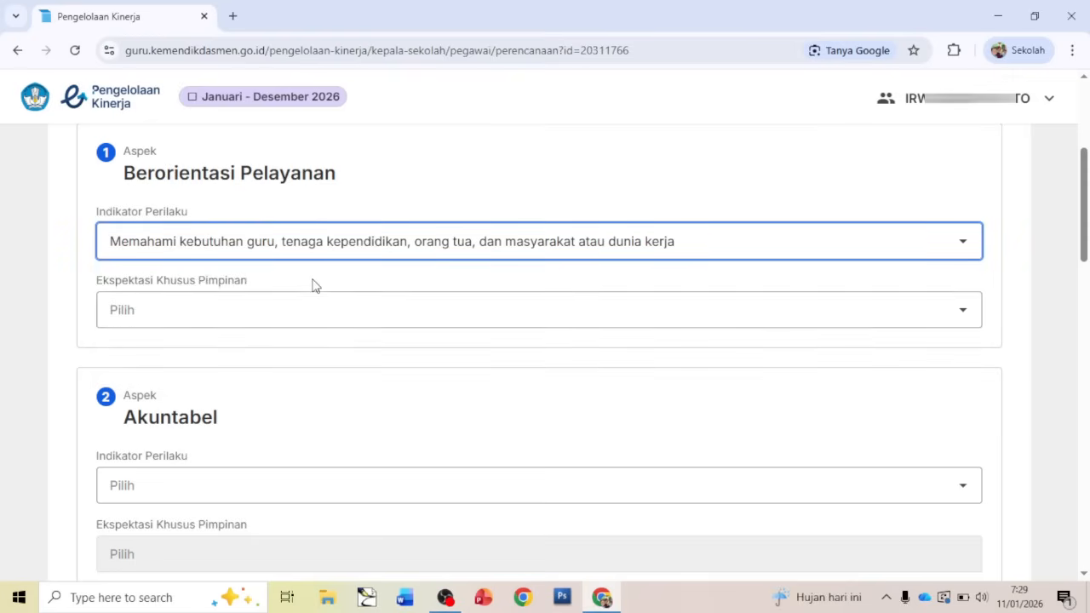
pyautogui.click(291, 316)
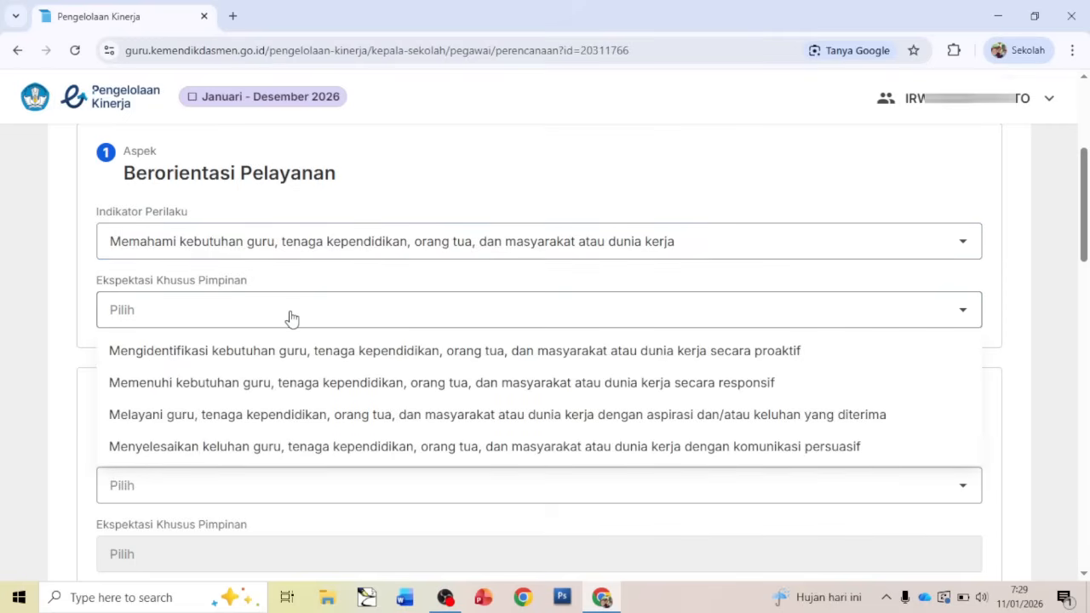
pyautogui.click(277, 361)
# For Akuntabel, set the indicator to "Melaksanakan tugas dengan jujur, bertanggung jawab…" and the leader's expectation to "Memenuhi janji dan komitmen terkait pekerjaan".
pyautogui.click(281, 500)
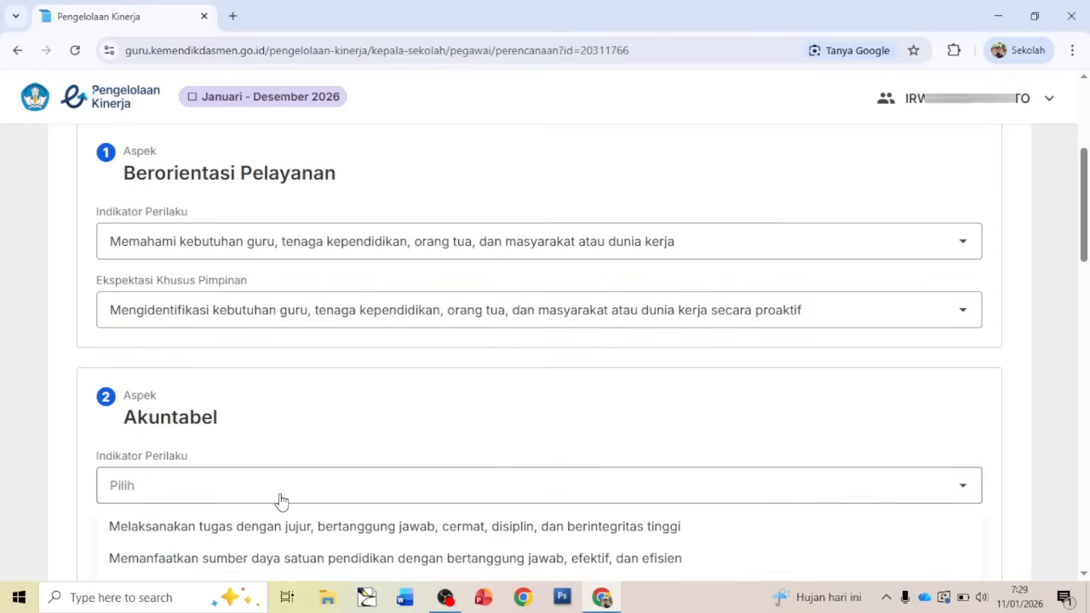
pyautogui.click(250, 528)
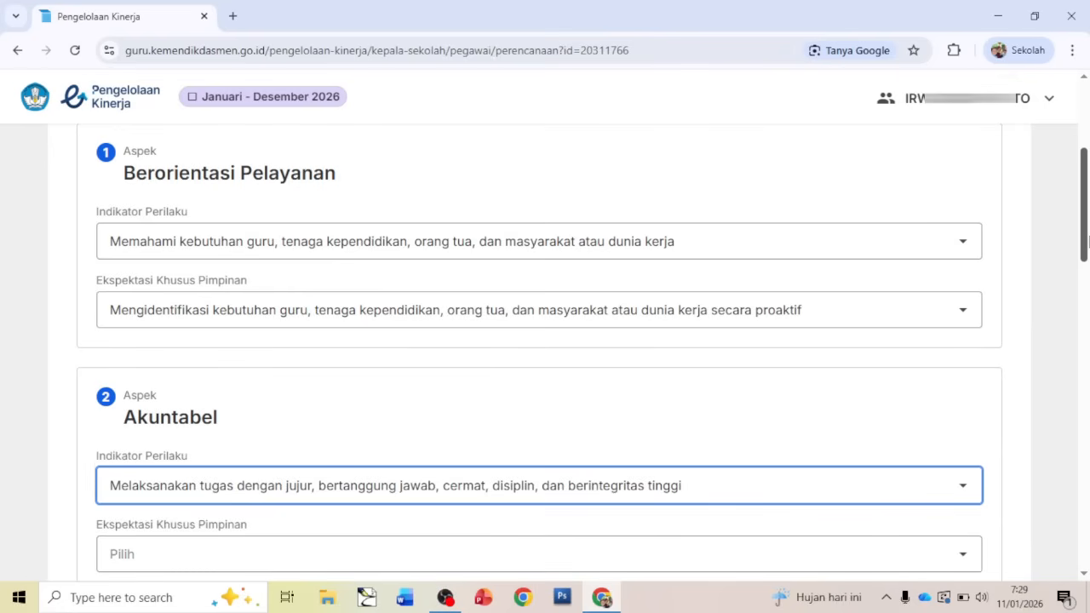
pyautogui.moveTo(1085, 242); pyautogui.dragTo(1086, 304)
pyautogui.click(659, 298)
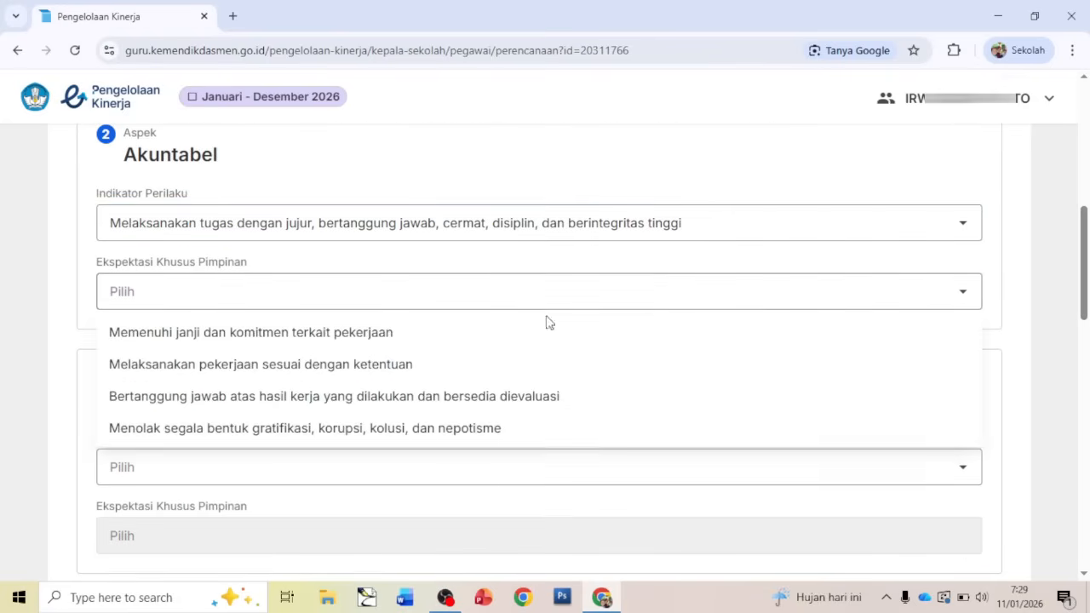
pyautogui.click(418, 343)
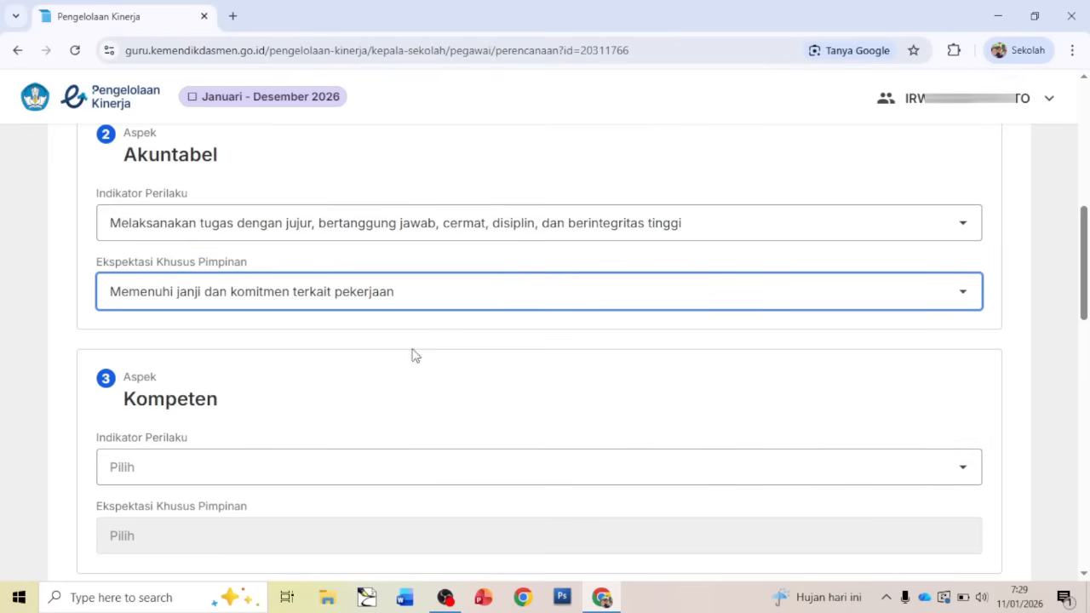
# For Kompeten, set the indicator to "Melaksanakan peningkatan kompetensi…" and the leader's expectation to "Meningkatkan kapasitas dan kompetensi diri secara terus-menerus".
pyautogui.click(327, 477)
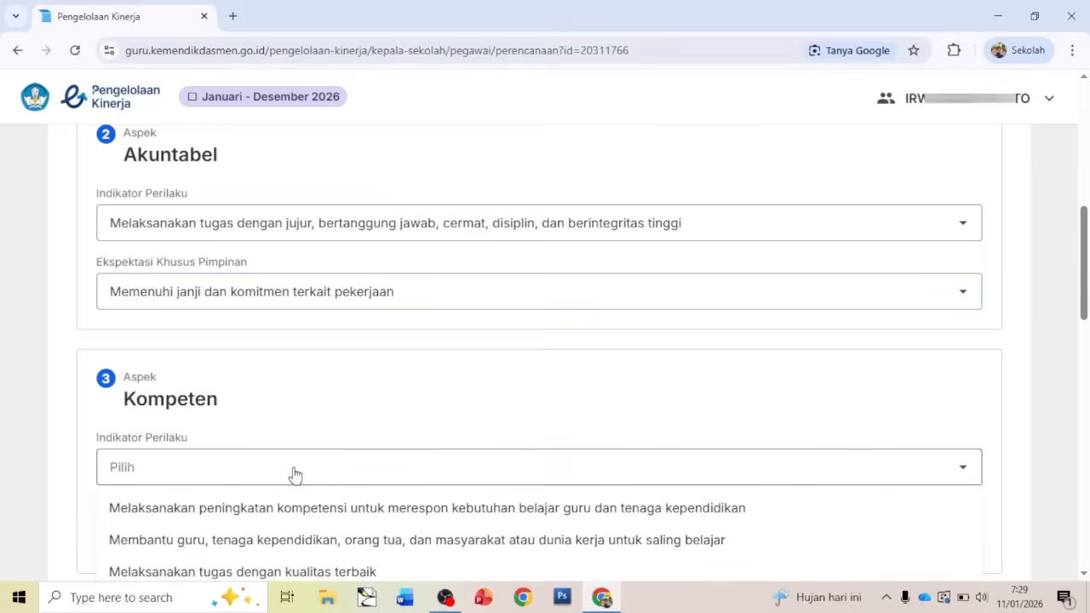
pyautogui.click(239, 511)
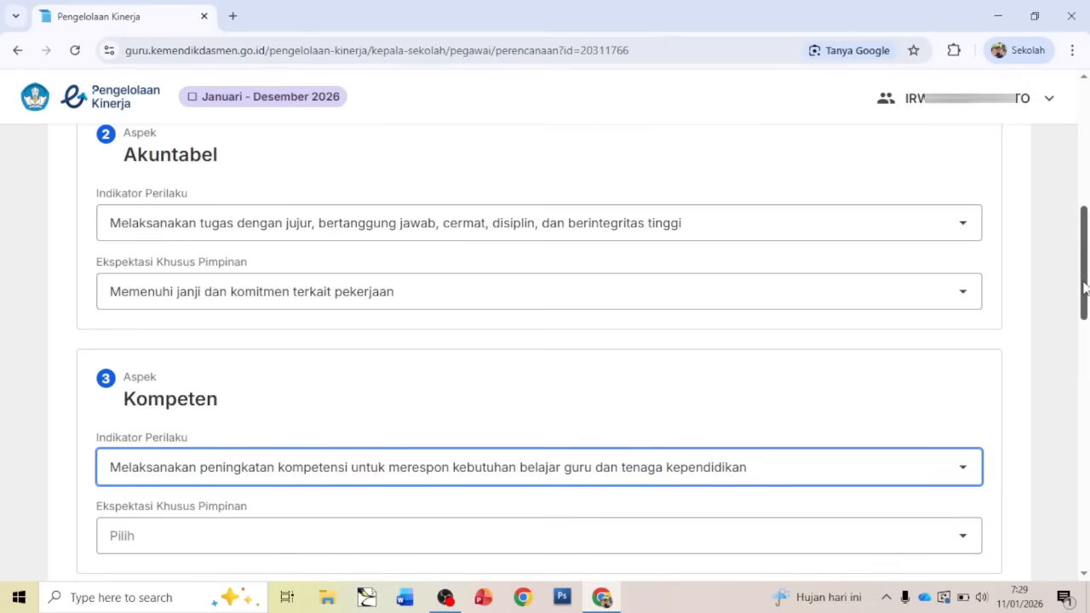
pyautogui.moveTo(1085, 298); pyautogui.dragTo(1082, 370)
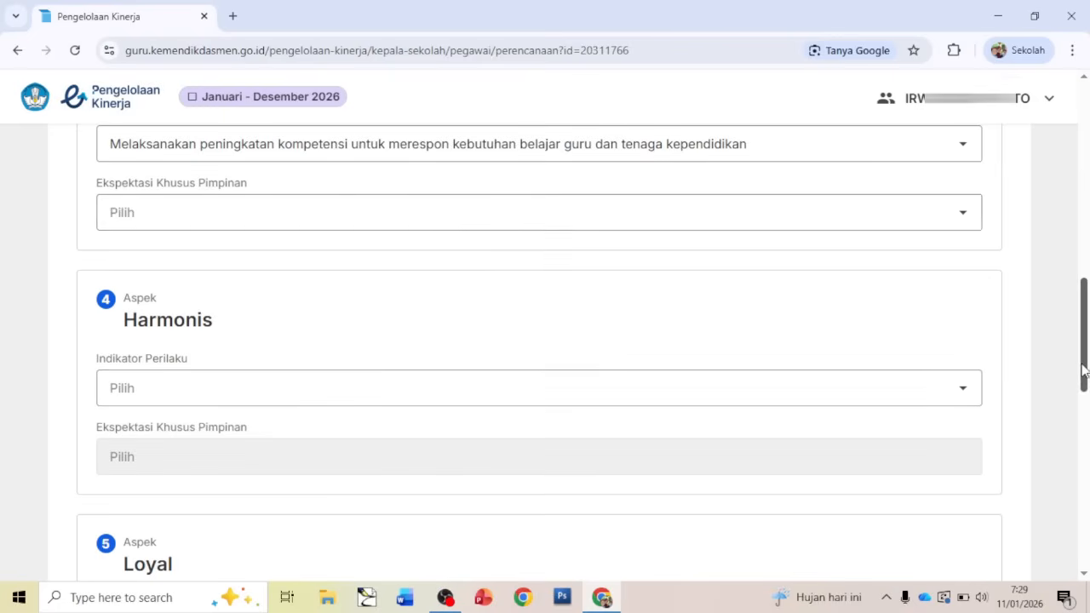
pyautogui.click(435, 215)
pyautogui.click(340, 253)
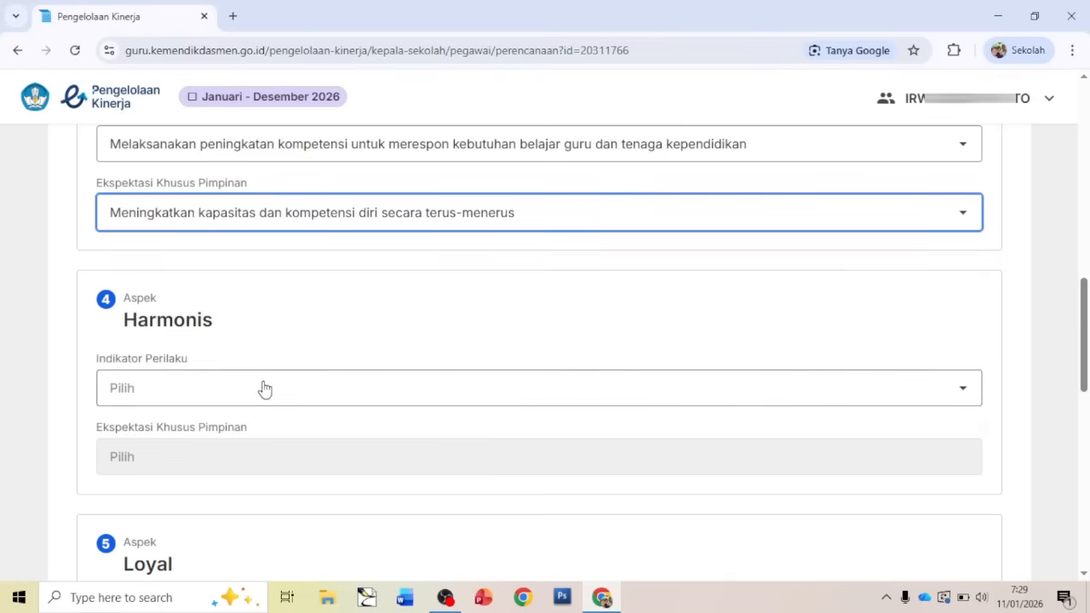
# For Harmonis, set the indicator to "Menghargai setiap warga satuan sekolah apapun latar belakangnya" and the leader's expectation to "Berlaku adil kepada setiap orang…".
pyautogui.click(264, 388)
pyautogui.click(227, 432)
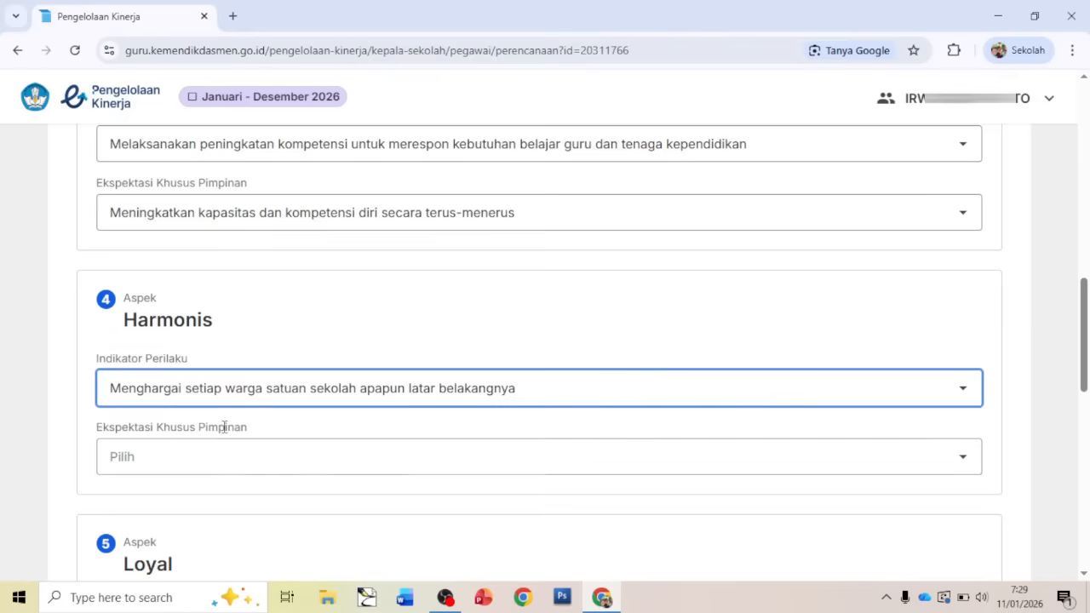
pyautogui.click(228, 475)
pyautogui.click(184, 502)
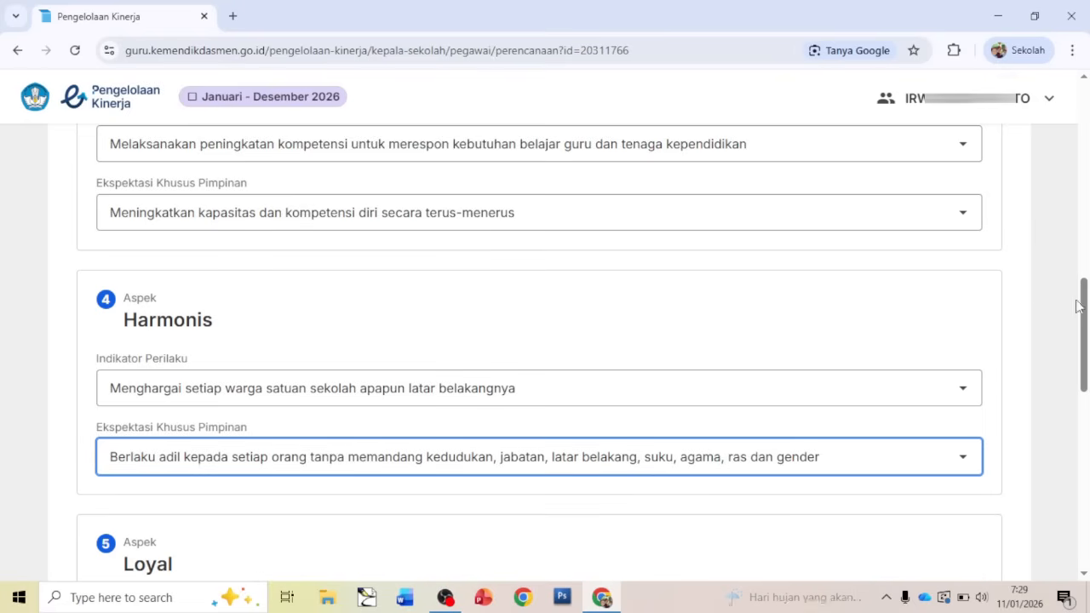
# For Loyal, set the indicator to "Memegang teguh moral dan mematuhi peraturan perundang-undangan…" and the leader's expectation to "Menghindari tindakan, ucapan, perbuatan yang menjurus pada perpecahan".
pyautogui.moveTo(1088, 332); pyautogui.dragTo(1076, 417)
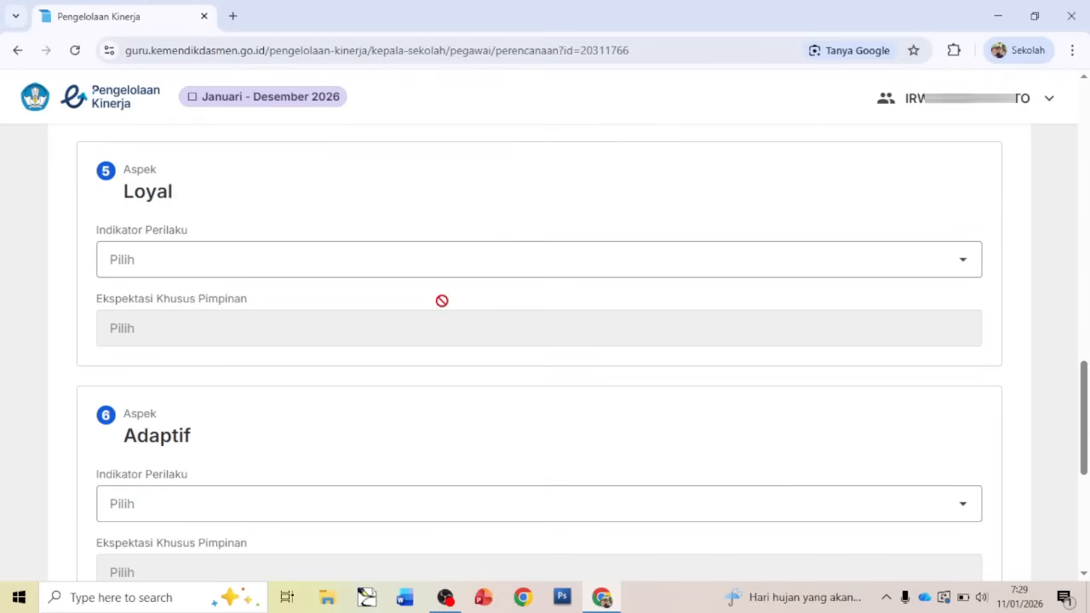
pyautogui.click(333, 261)
pyautogui.click(258, 302)
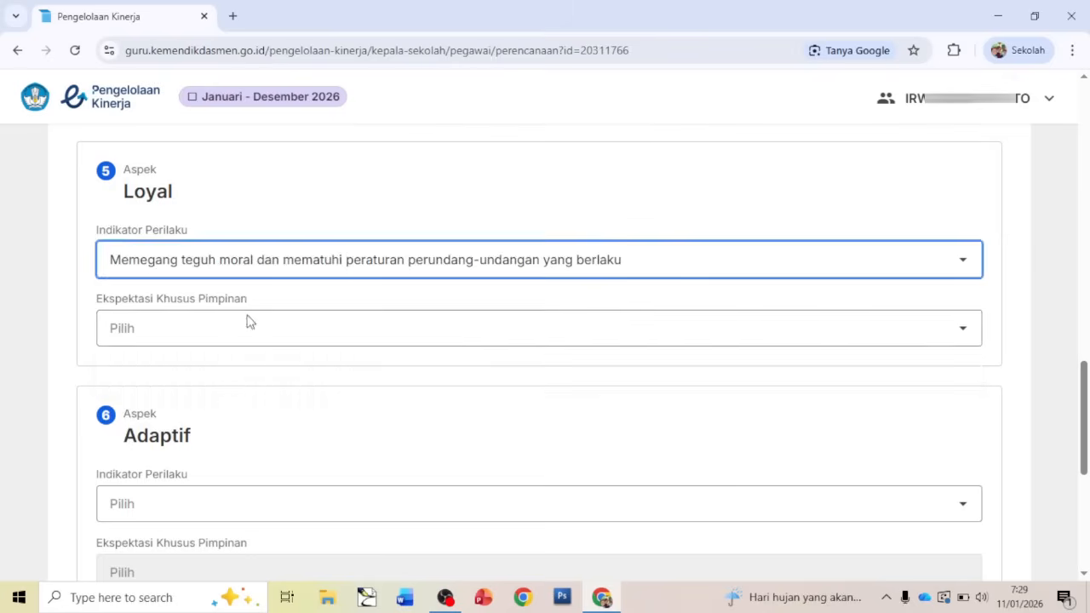
pyautogui.click(230, 330)
pyautogui.click(217, 371)
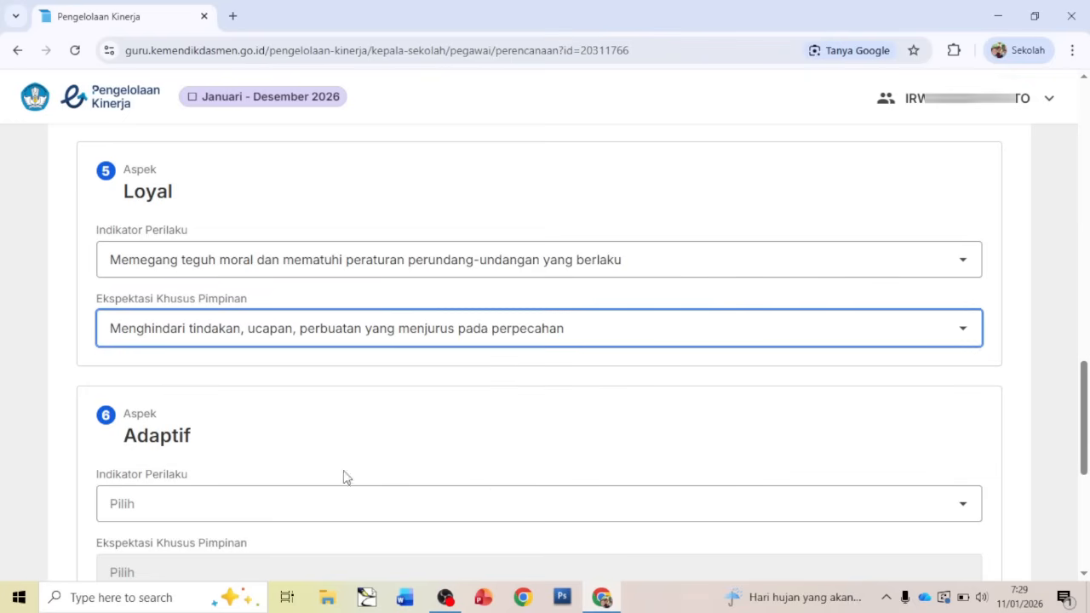
# For Adaptif, set the indicator to "Menyesuaikan diri secara cepat dalam menghadapi dinamika masyarakat" and the leader's expectation to "Menyesuaikan diri di berbagai lingkungan kerja".
pyautogui.moveTo(1083, 415); pyautogui.dragTo(1083, 469)
pyautogui.click(448, 270)
pyautogui.click(366, 303)
pyautogui.click(281, 330)
pyautogui.click(219, 374)
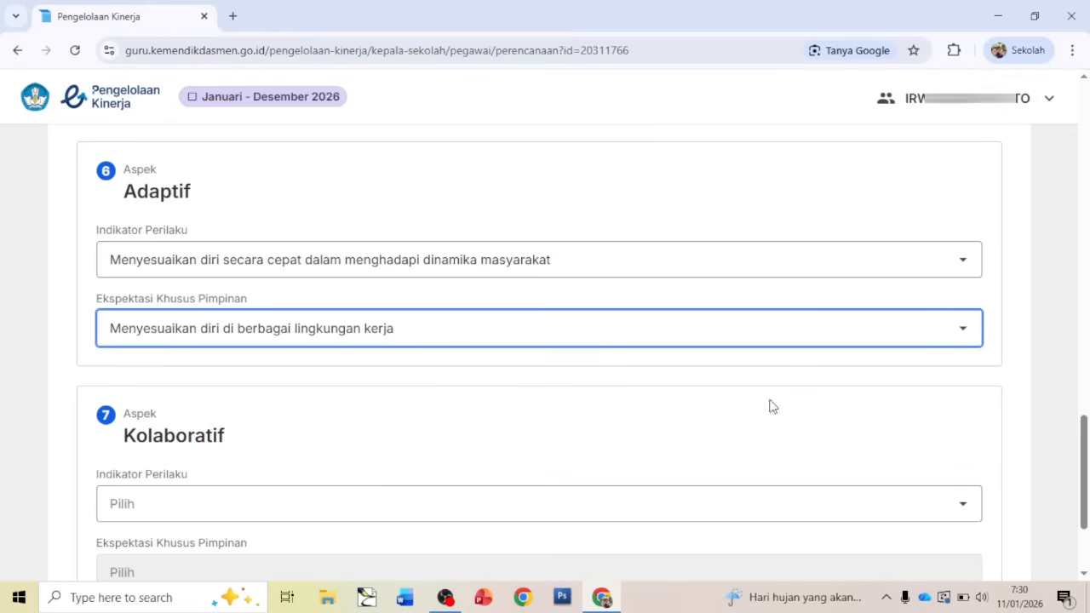
# Set Kolaboratif's indicator to "Memberi kesempatan kepada warga satuan pendidikan…" and expectation to "Menerima pendapat dan saran dalam menyelesaikan tugas", and continue to Rangkuman.
pyautogui.moveTo(1084, 467); pyautogui.dragTo(1084, 501)
pyautogui.click(428, 339)
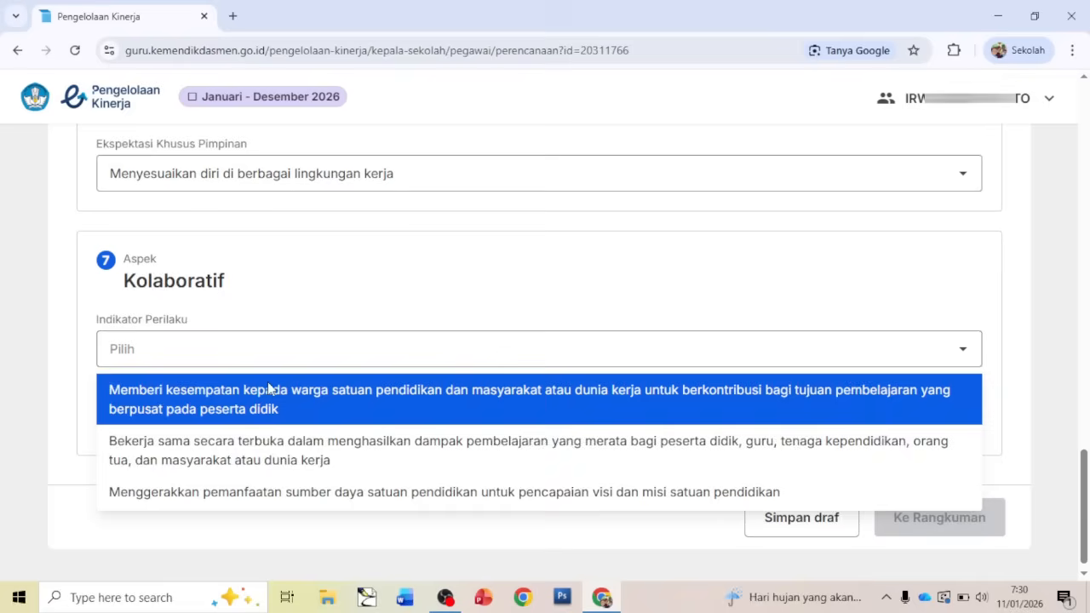
pyautogui.click(217, 399)
pyautogui.click(207, 441)
pyautogui.click(204, 478)
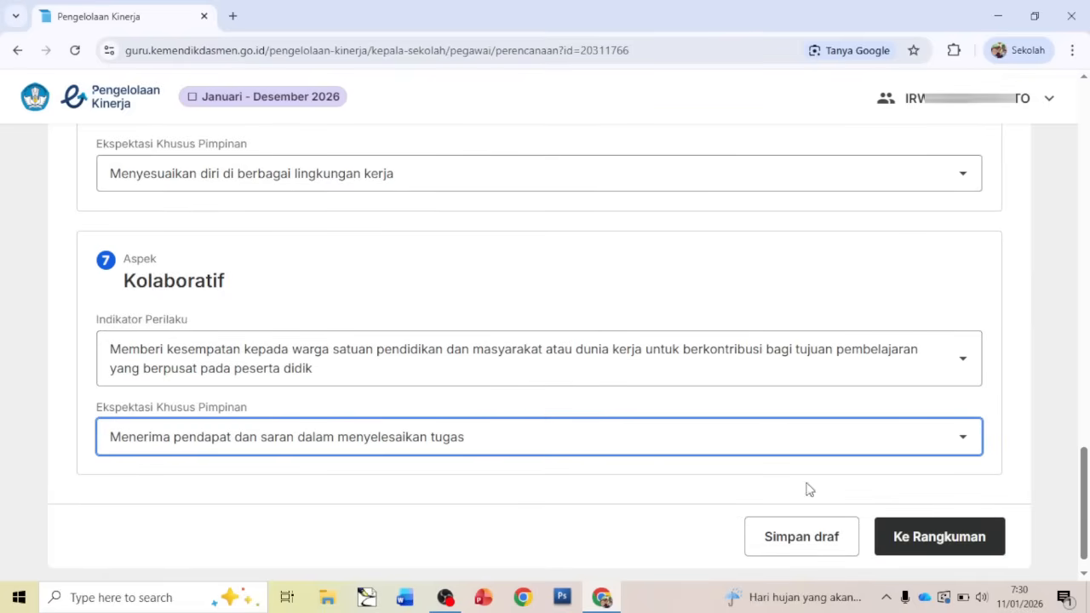
pyautogui.click(927, 540)
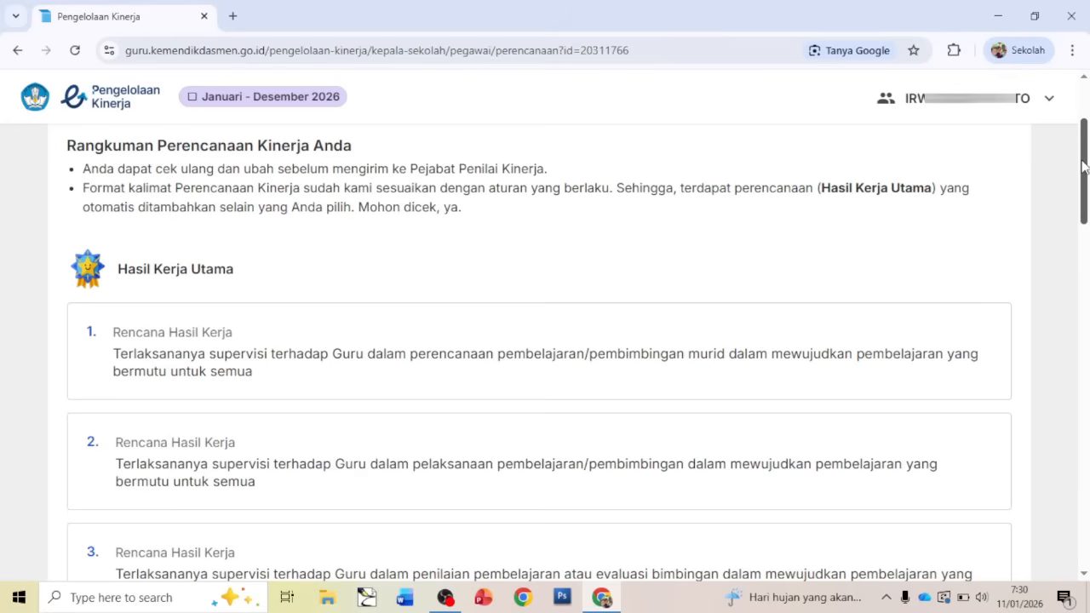
# Review the Rangkuman down to the work-behaviour table, submit the Perencanaan Kinerja and confirm the submission.
pyautogui.moveTo(1086, 174); pyautogui.dragTo(1051, 536)
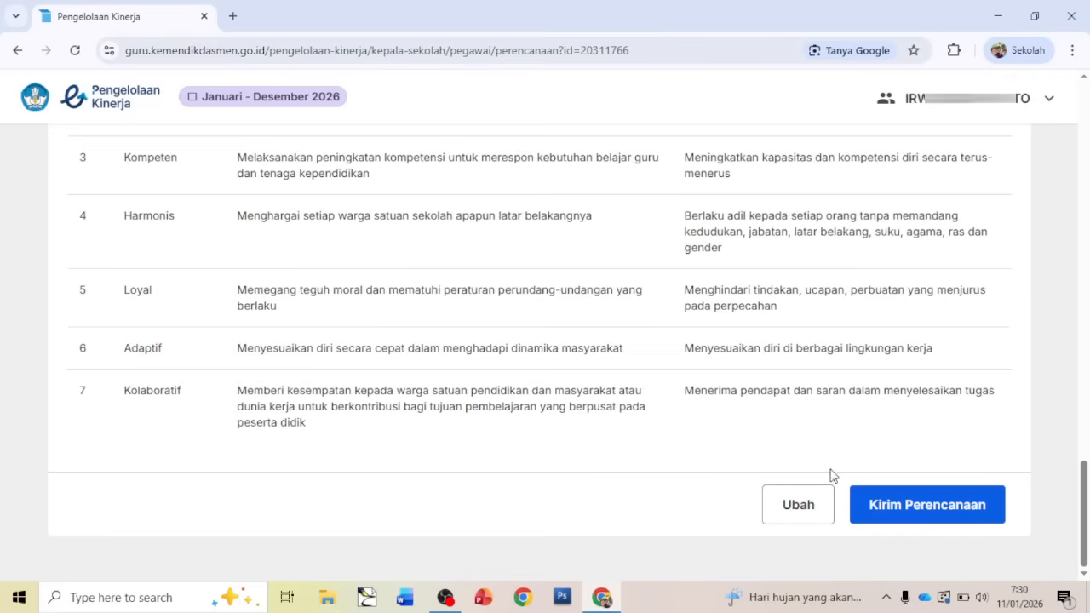
pyautogui.click(890, 520)
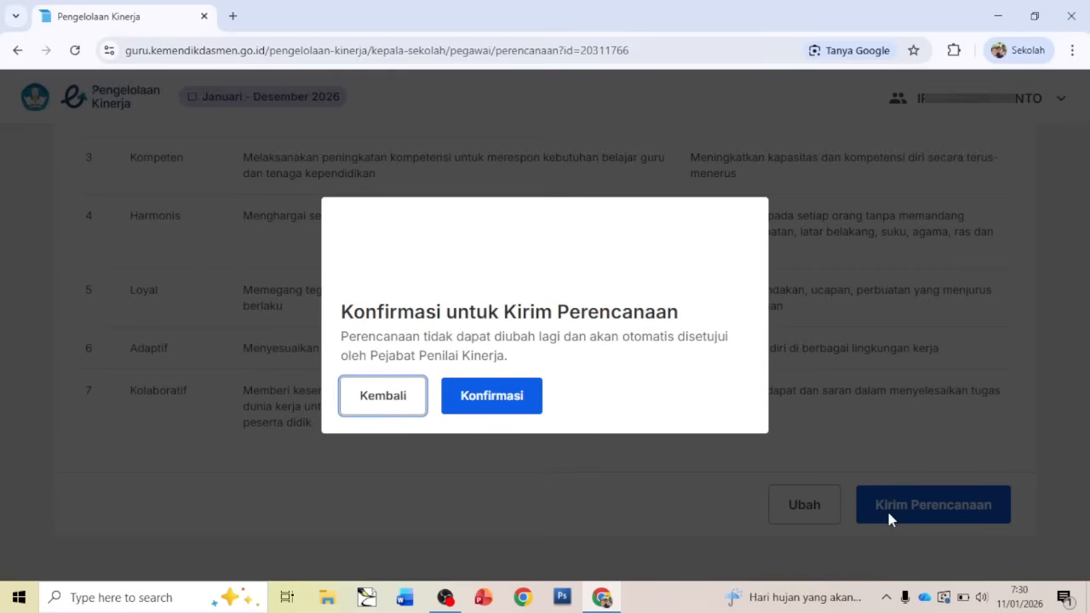
pyautogui.click(488, 400)
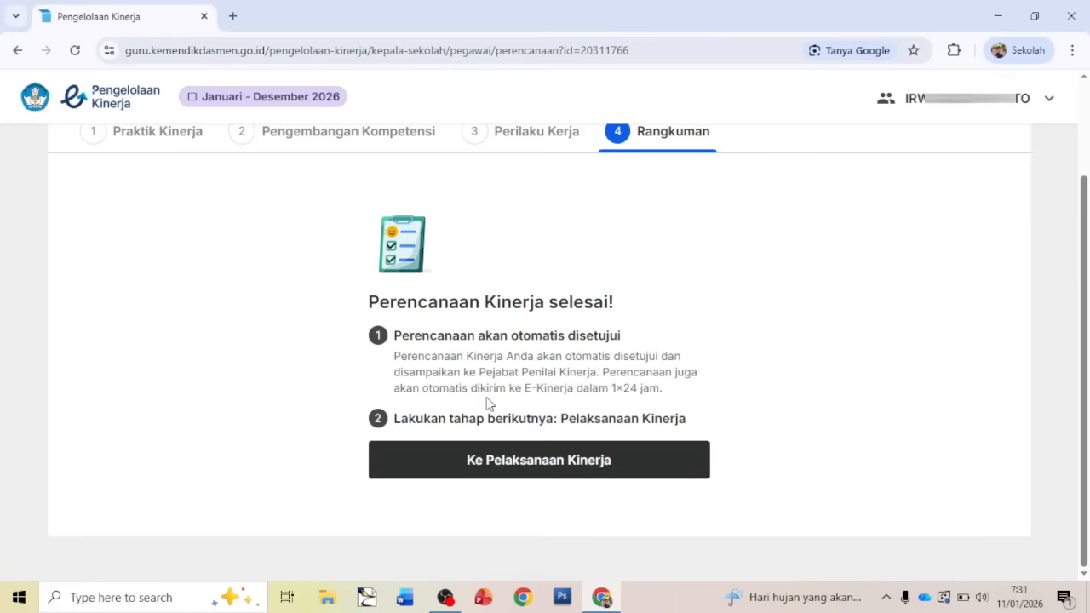
# Continue to Pelaksanaan Kinerja and highlight the date from which the implementation period can be started.
pyautogui.click(509, 465)
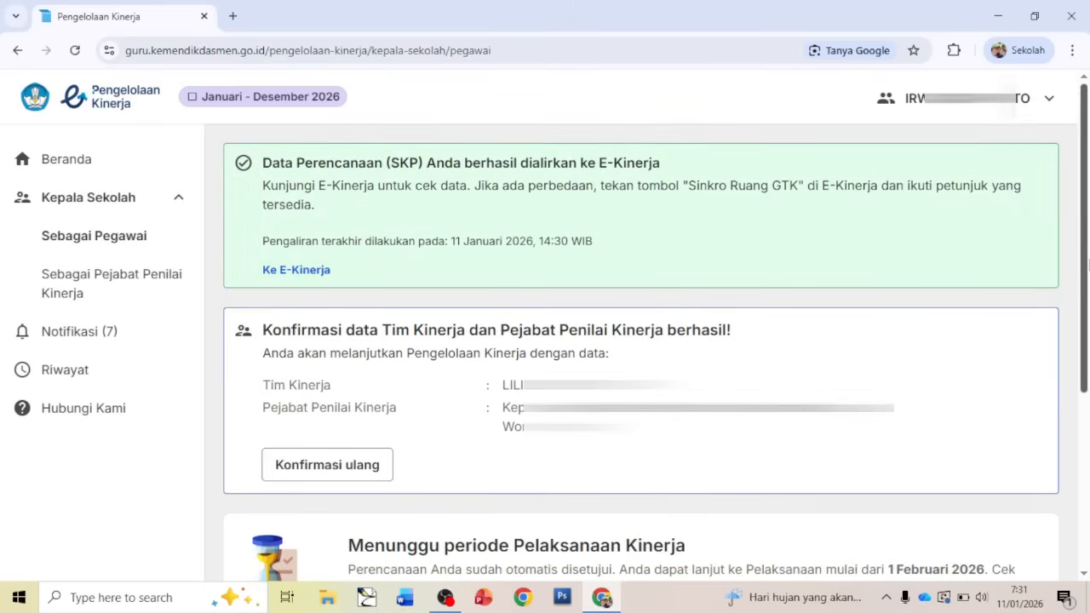
pyautogui.moveTo(1082, 296); pyautogui.dragTo(1086, 426)
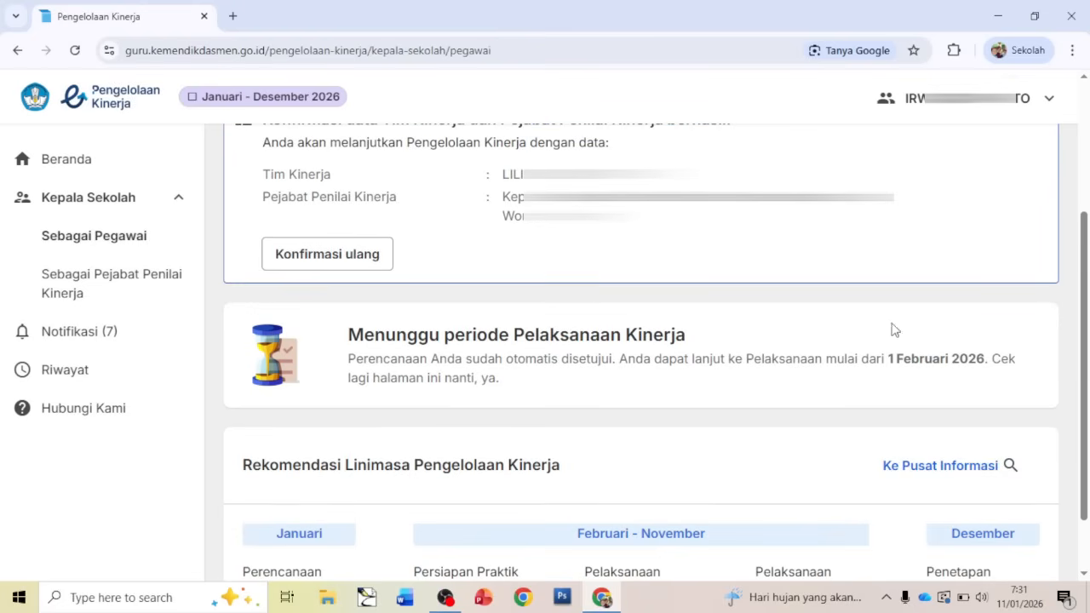
pyautogui.moveTo(889, 359); pyautogui.dragTo(988, 363)
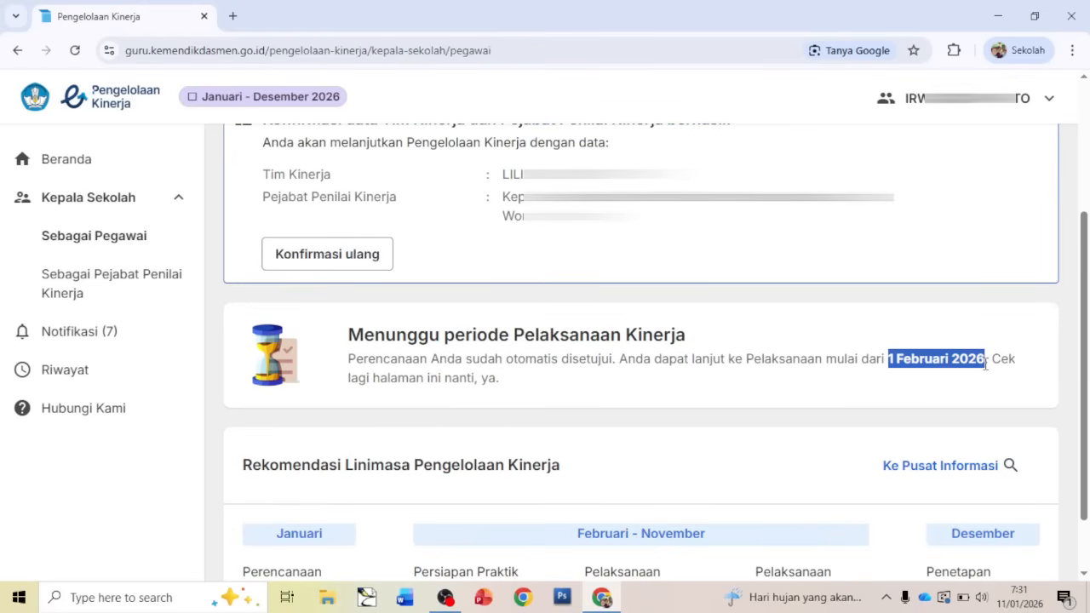